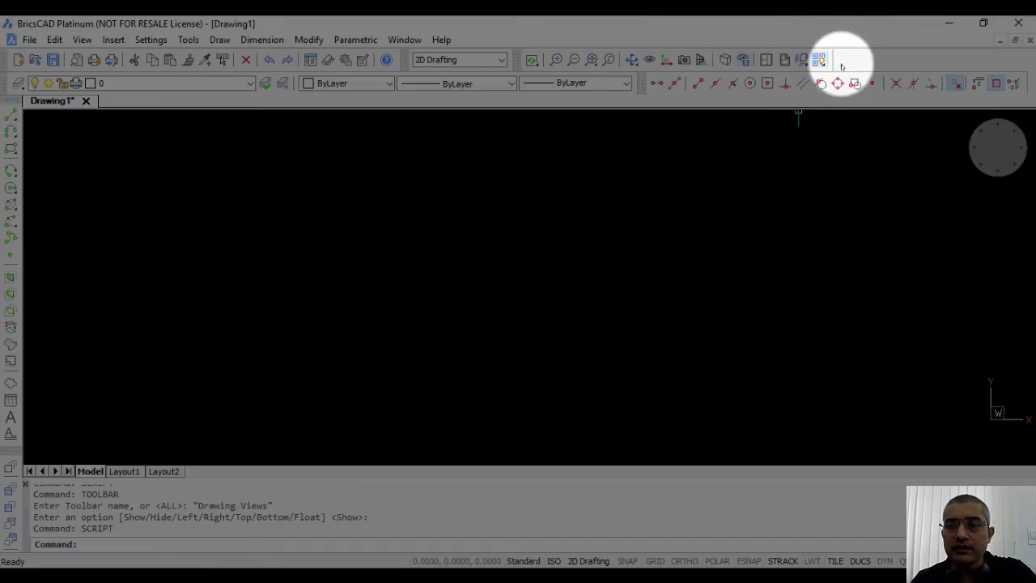
Turn on the Drawing Views toolbar from the BRICSCAD toolbar list and float it upper-left
right_click(868, 63)
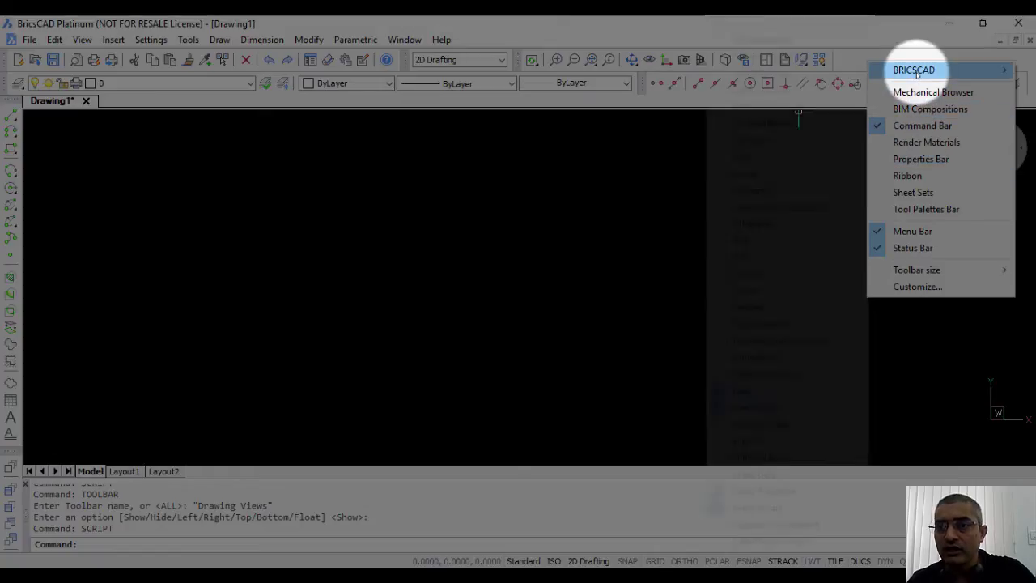
mouse_move(915, 70)
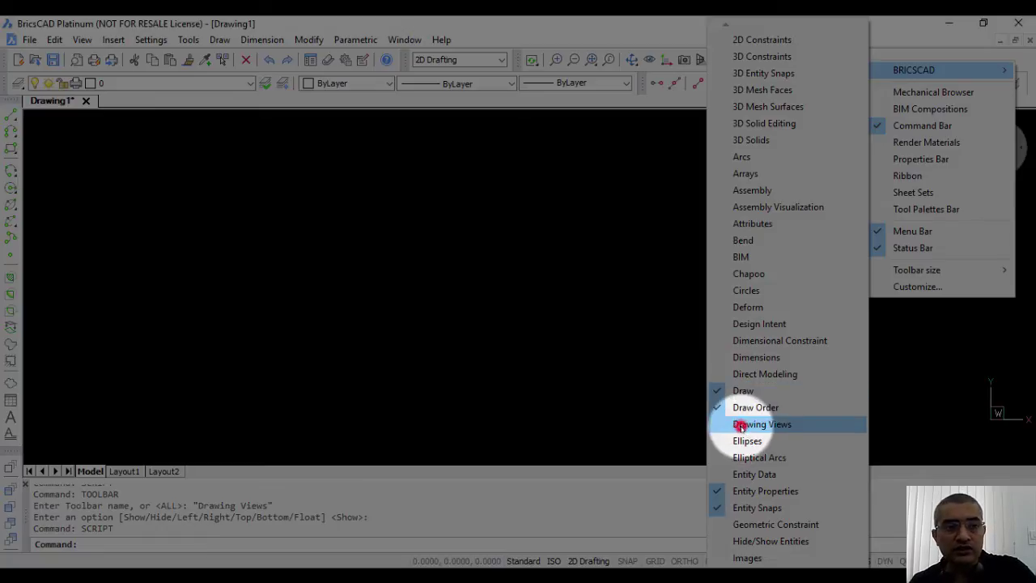
left_click(741, 427)
left_click_drag(350, 195, 332, 157)
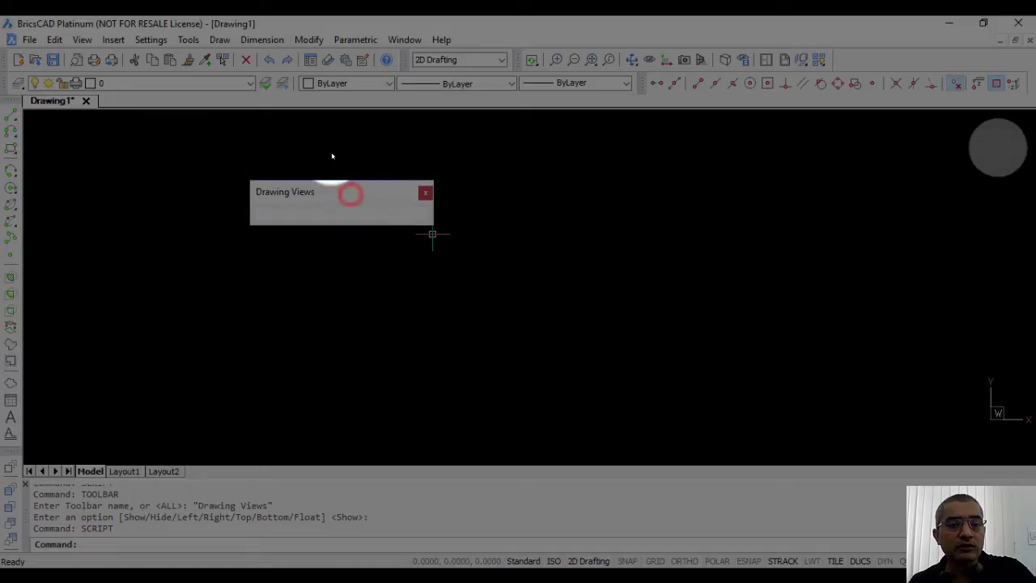
Turn on the Ellipses toolbar from the BRICSCAD toolbar list
right_click(918, 58)
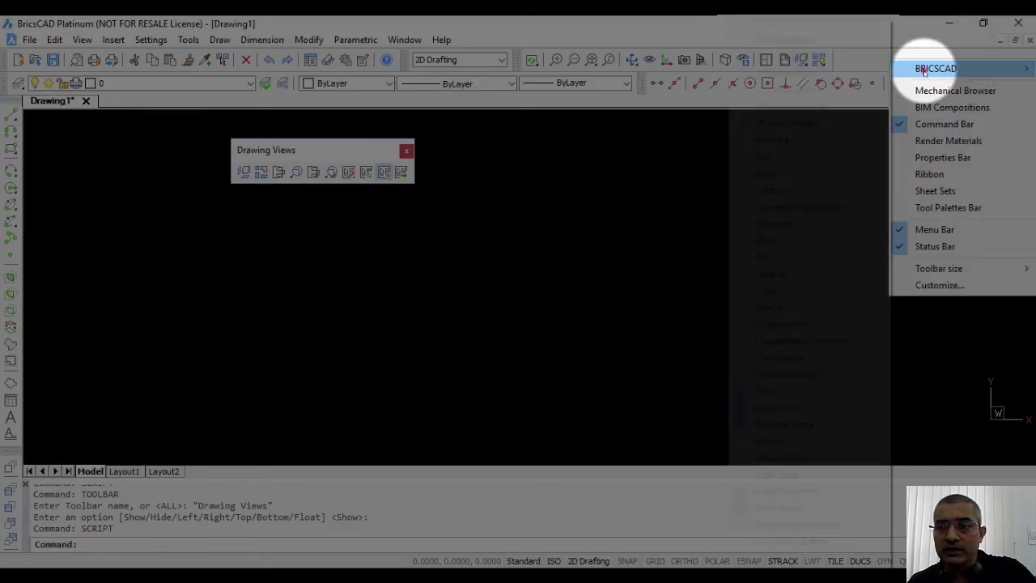
left_click(767, 444)
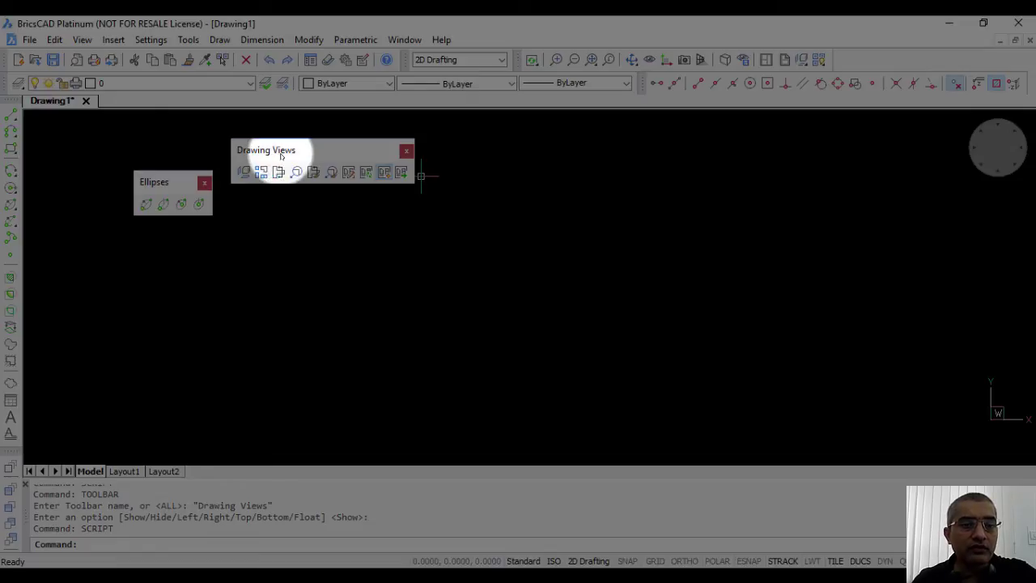
Close Drawing Views, then redisplay it with the TOOLBAR command's Show option
left_click(406, 150)
left_click(121, 544)
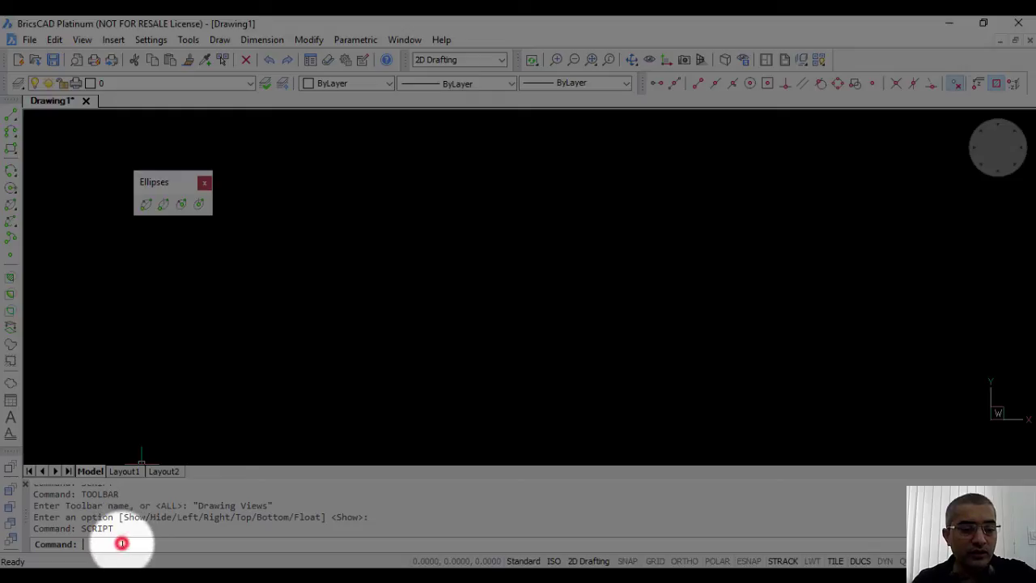
type("toolbar")
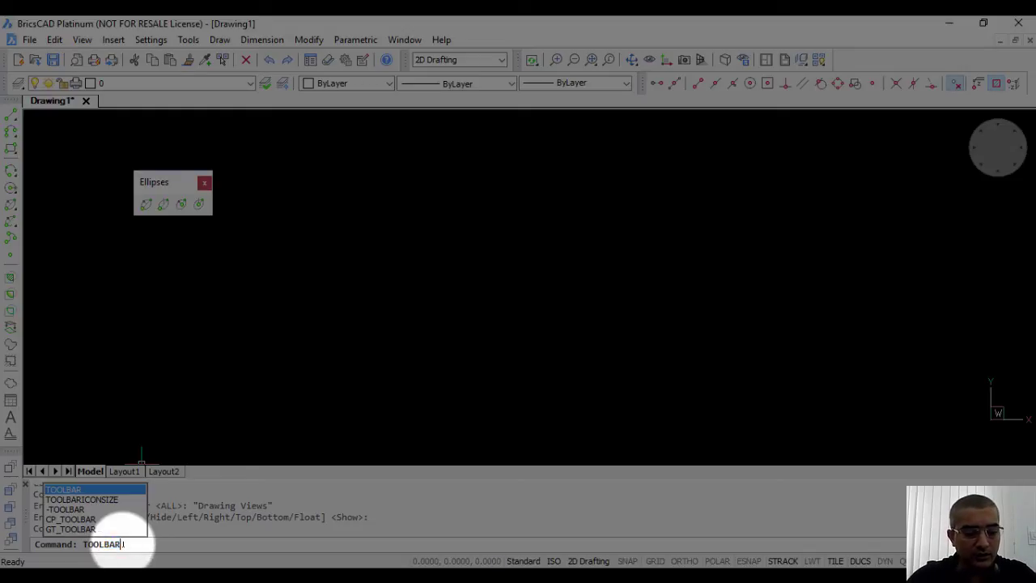
key("Return")
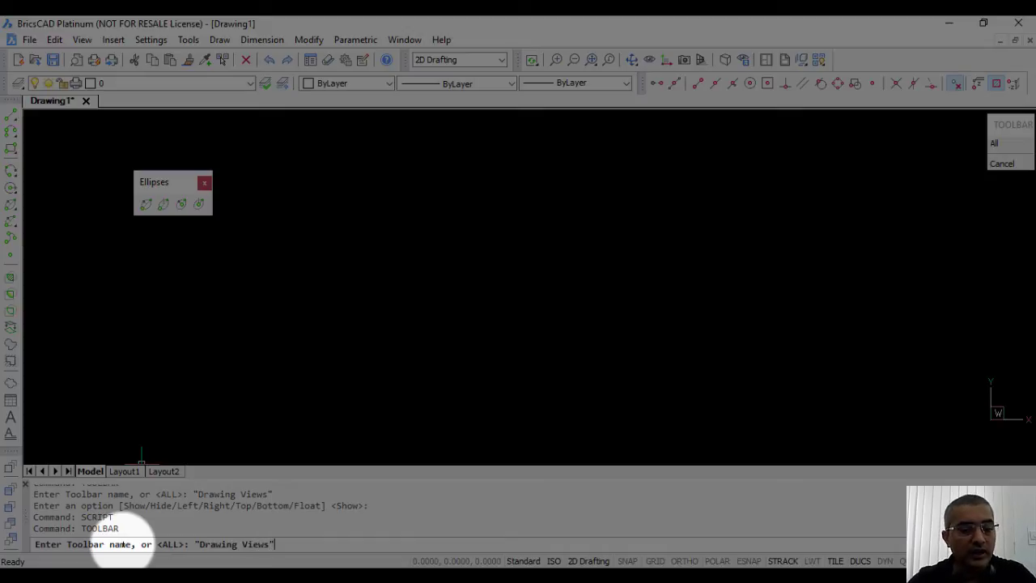
key("Return")
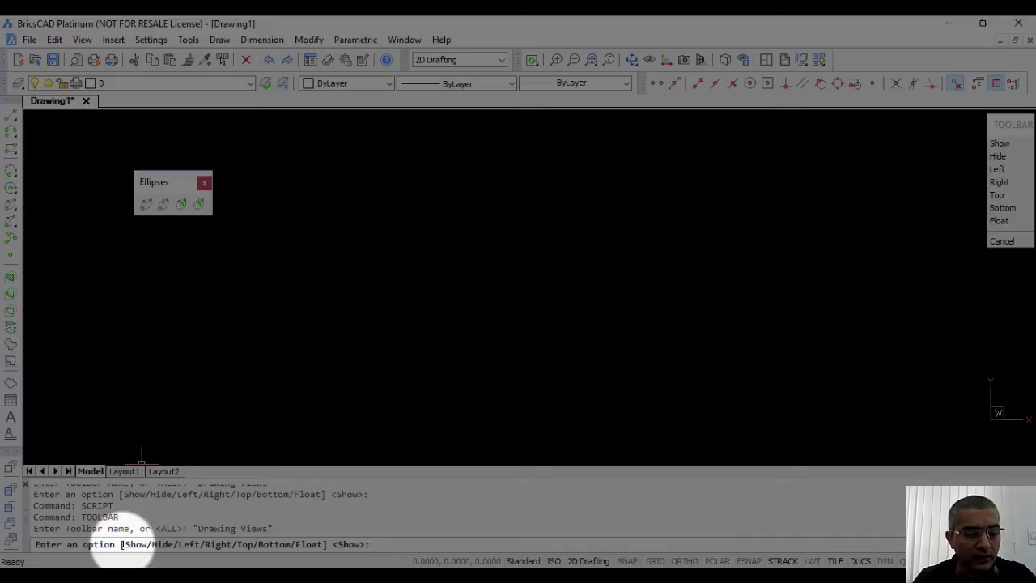
type("Show")
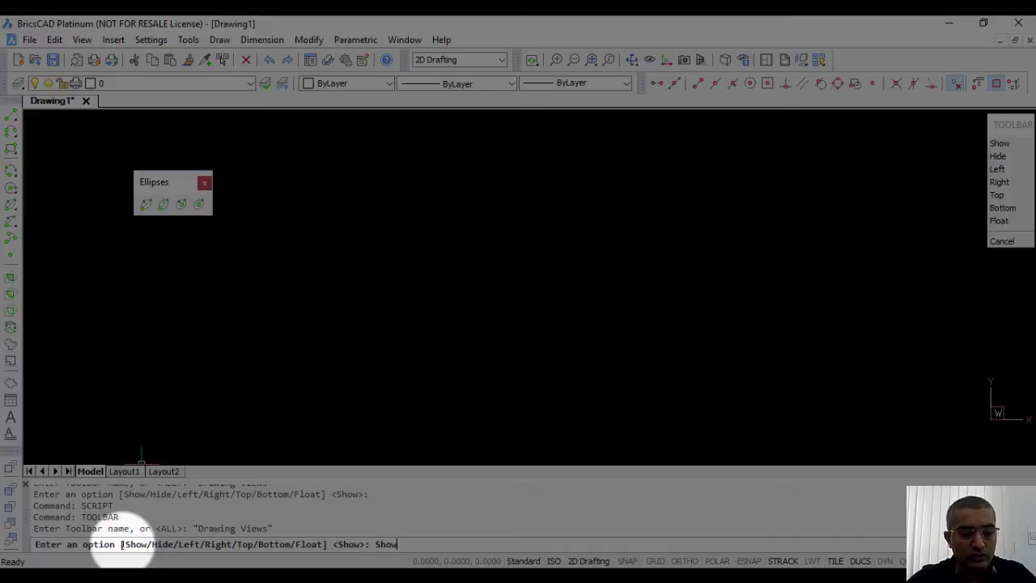
key("Return")
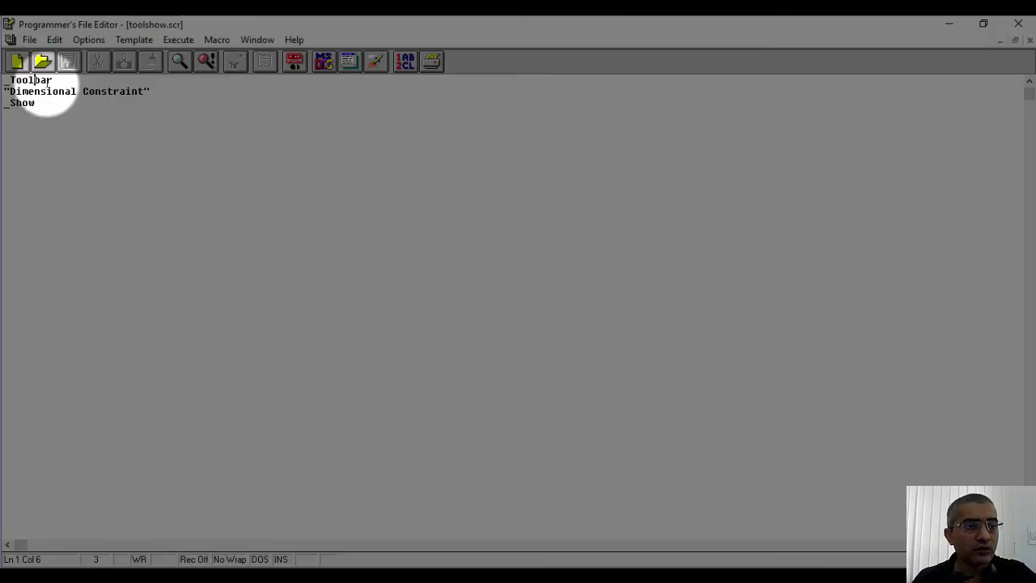
left_click(53, 79)
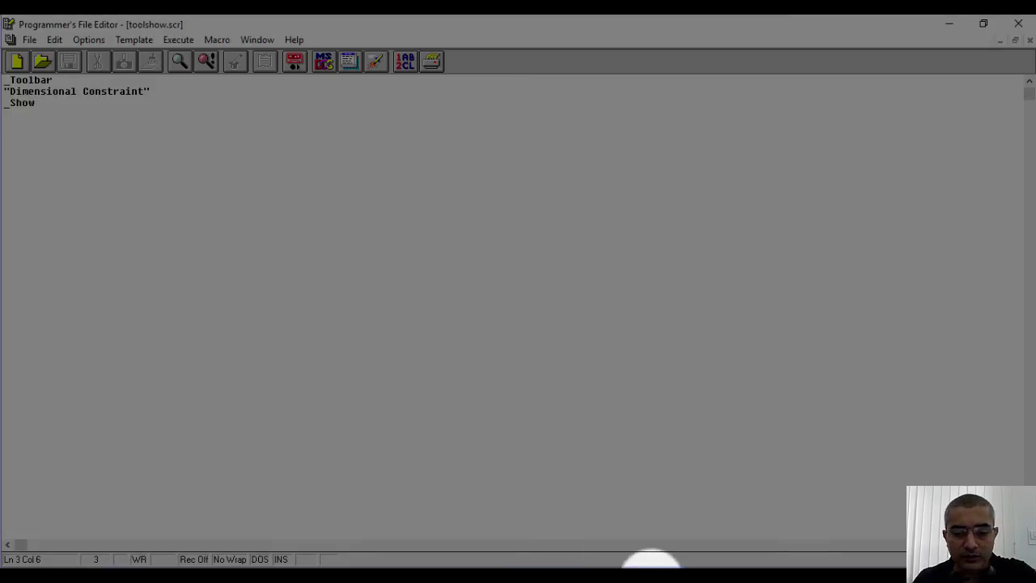
left_click(652, 565)
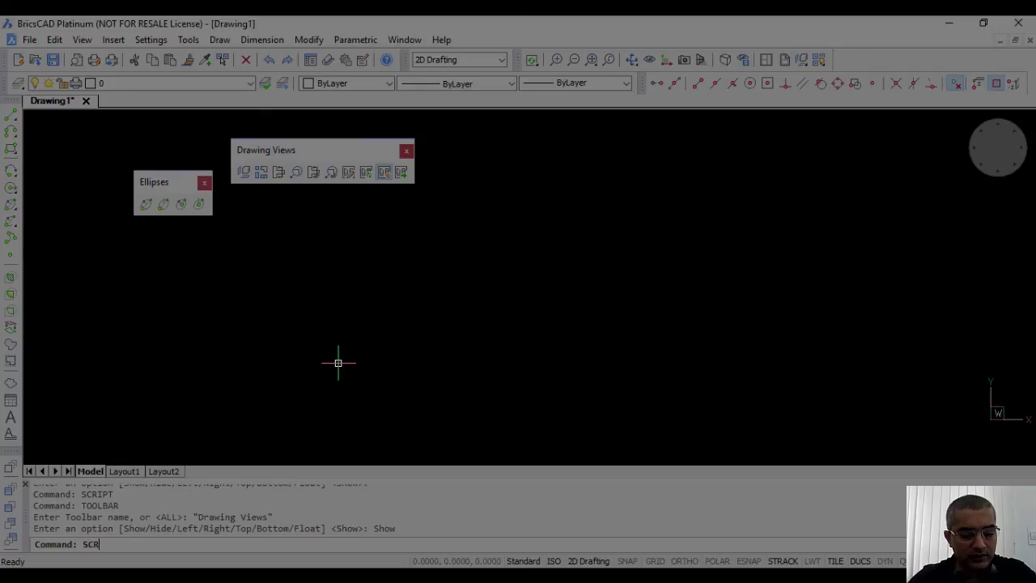
type("IPT")
key("Return")
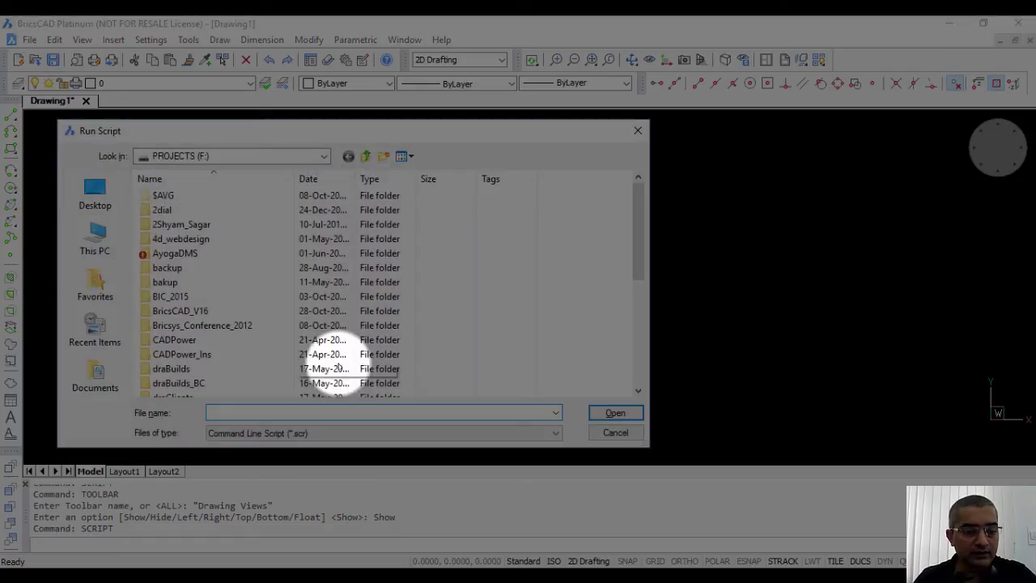
type("toolshow.scr")
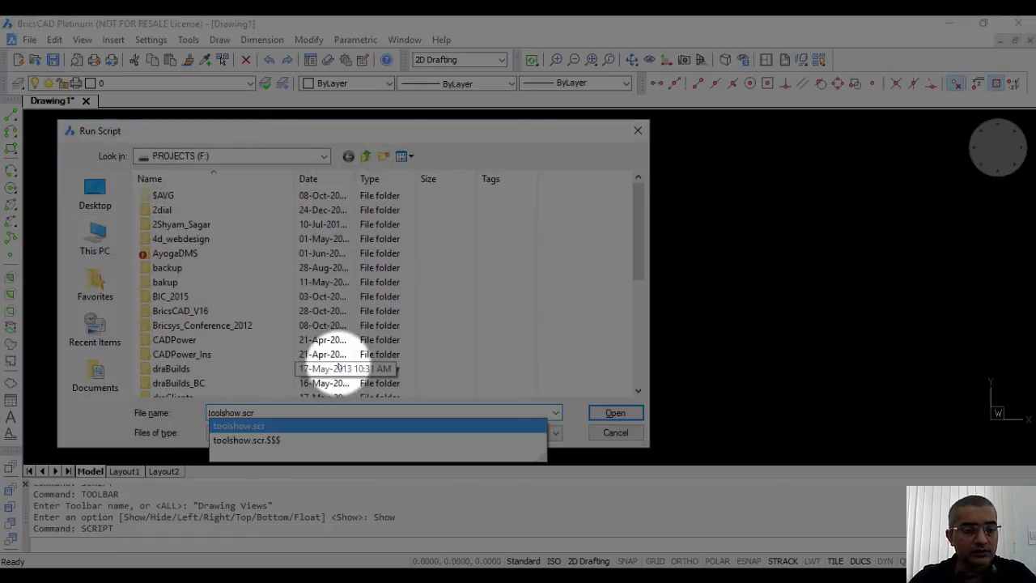
key("Return")
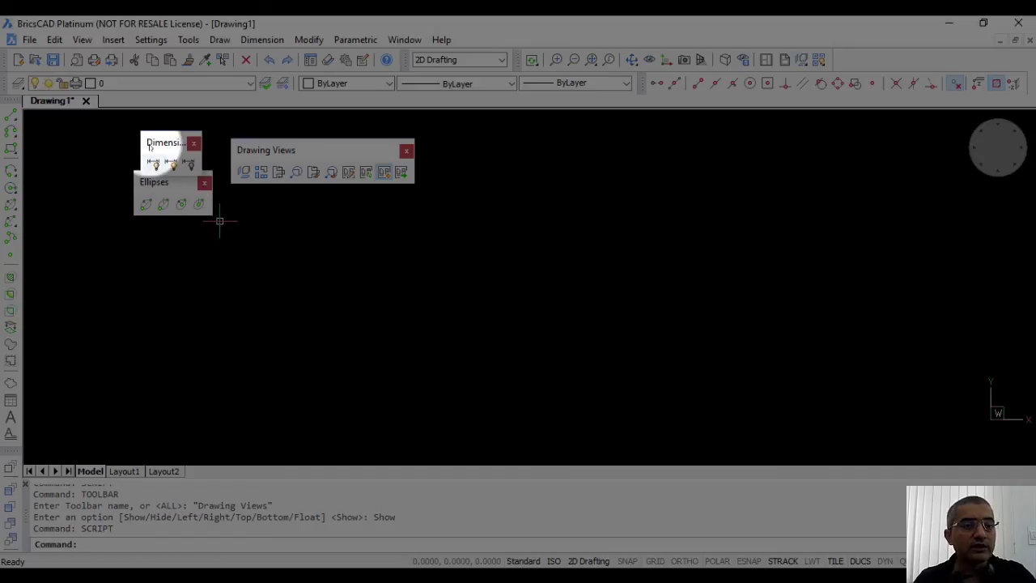
left_click_drag(175, 147, 247, 317)
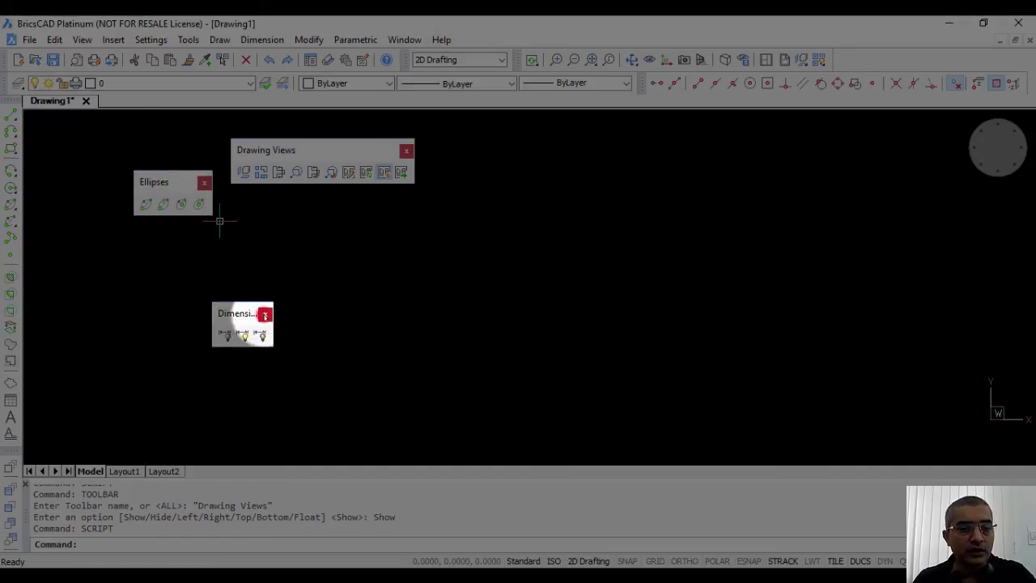
left_click(265, 316)
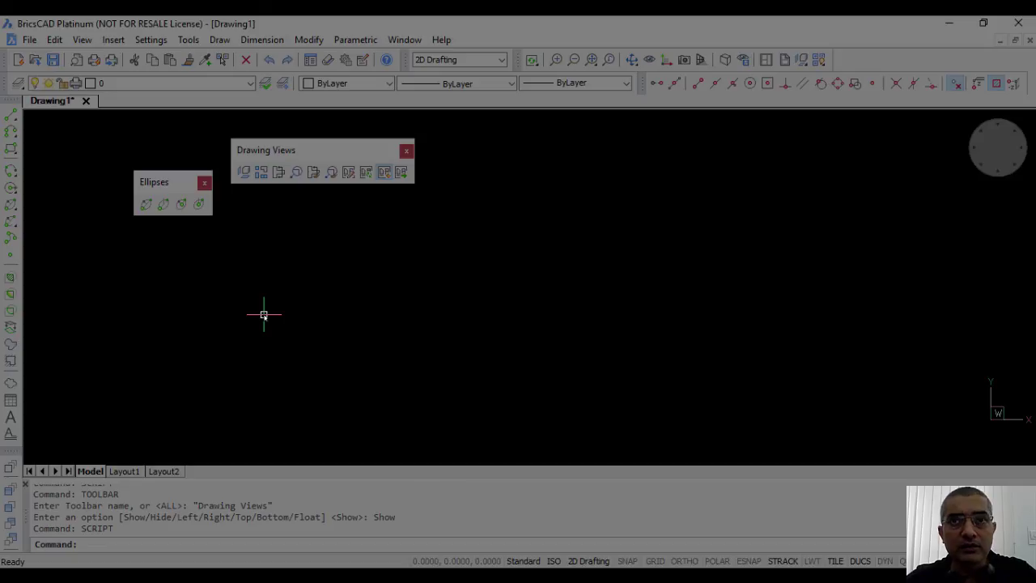
right_click(872, 54)
mouse_move(918, 61)
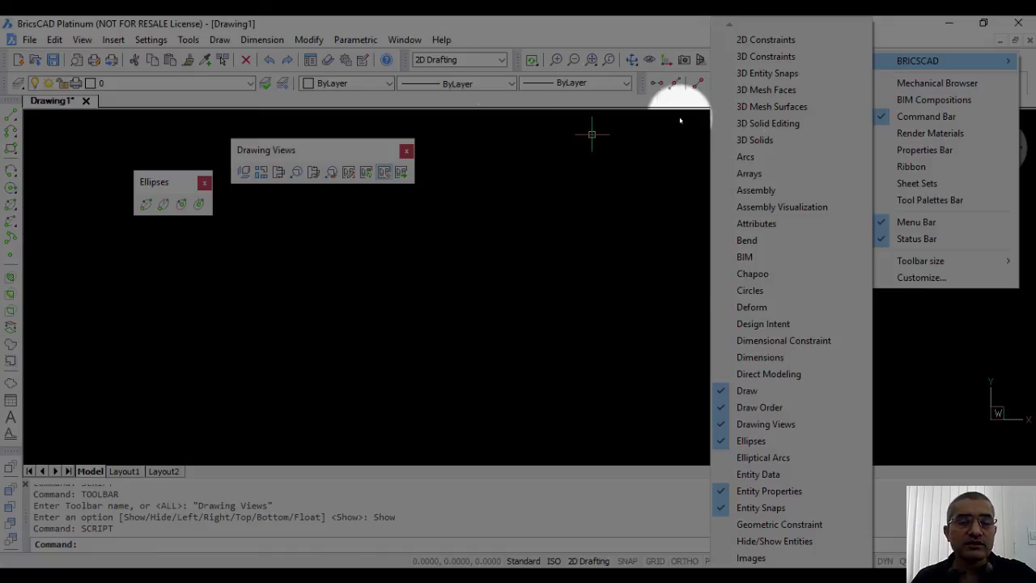
left_click(594, 203)
left_click(559, 231)
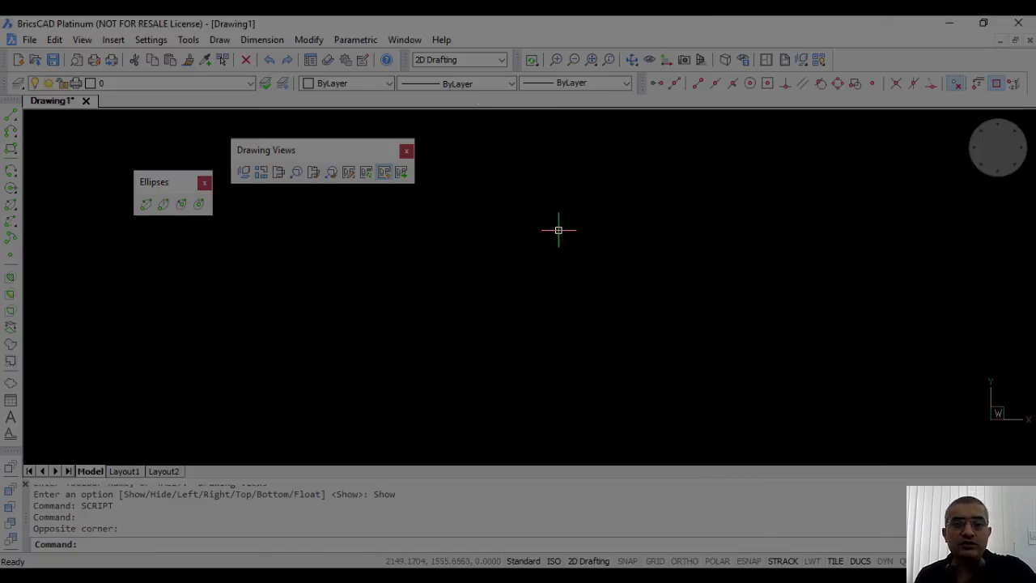